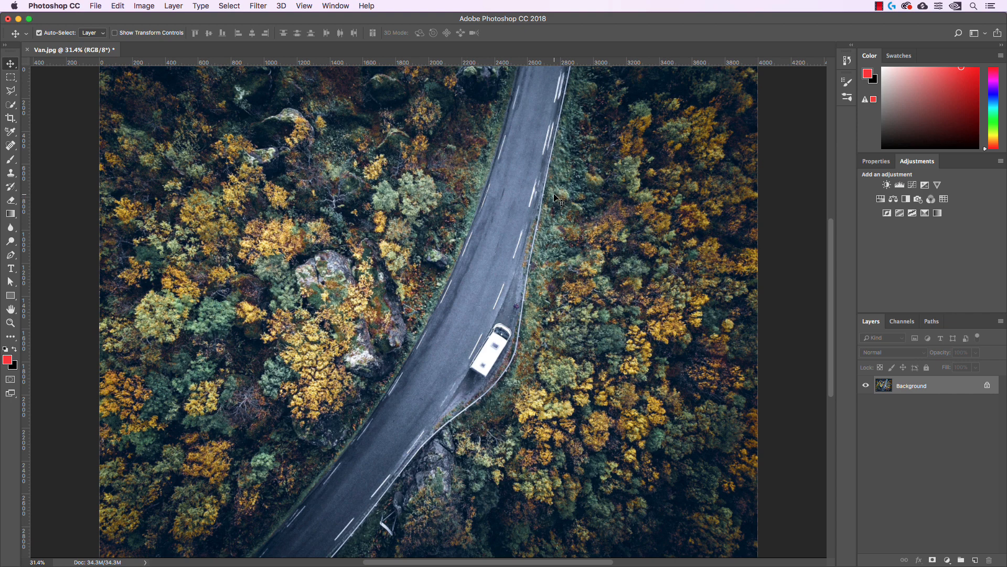
# Step: Undo the Hue/Saturation adjustment and step back through the preceding edits to the Brush Tool state
pyautogui.press('super')
pyautogui.press('super')
pyautogui.click(118, 6)
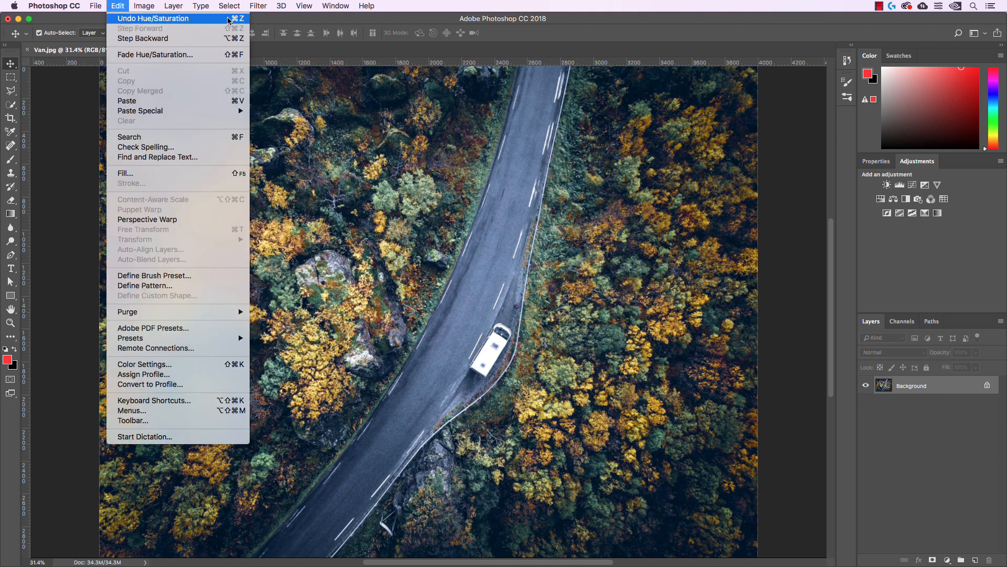
pyautogui.click(170, 20)
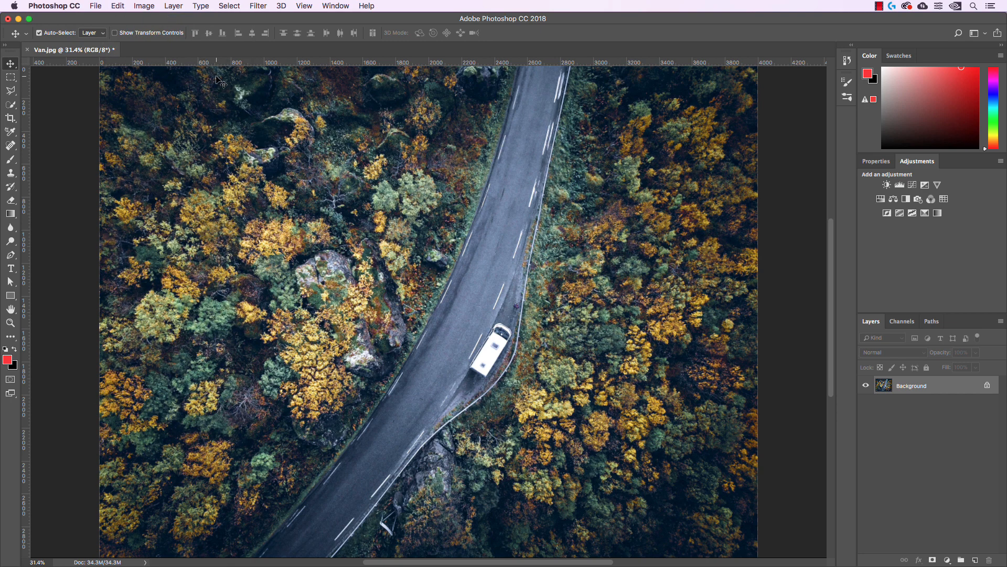
pyautogui.click(119, 7)
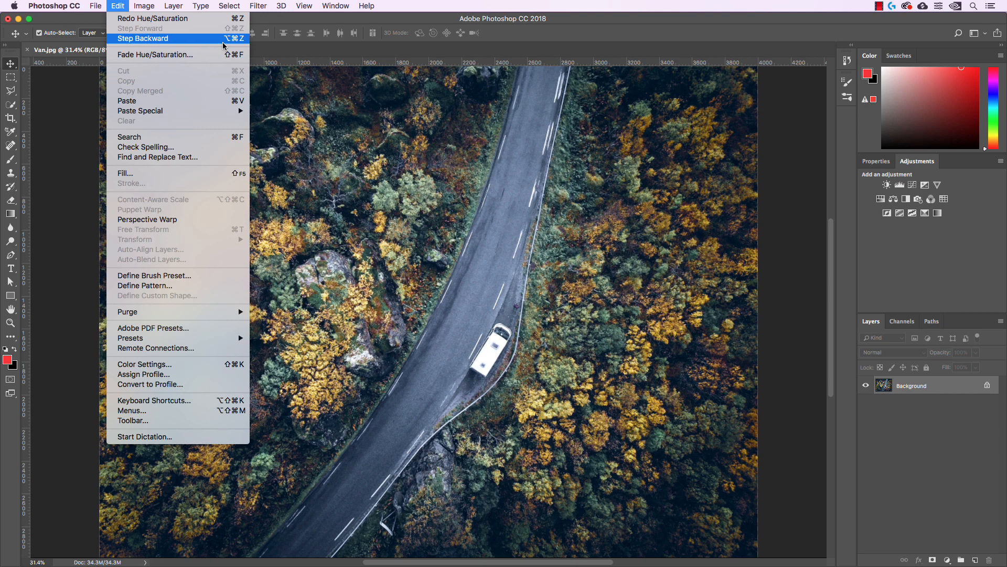
pyautogui.click(519, 178)
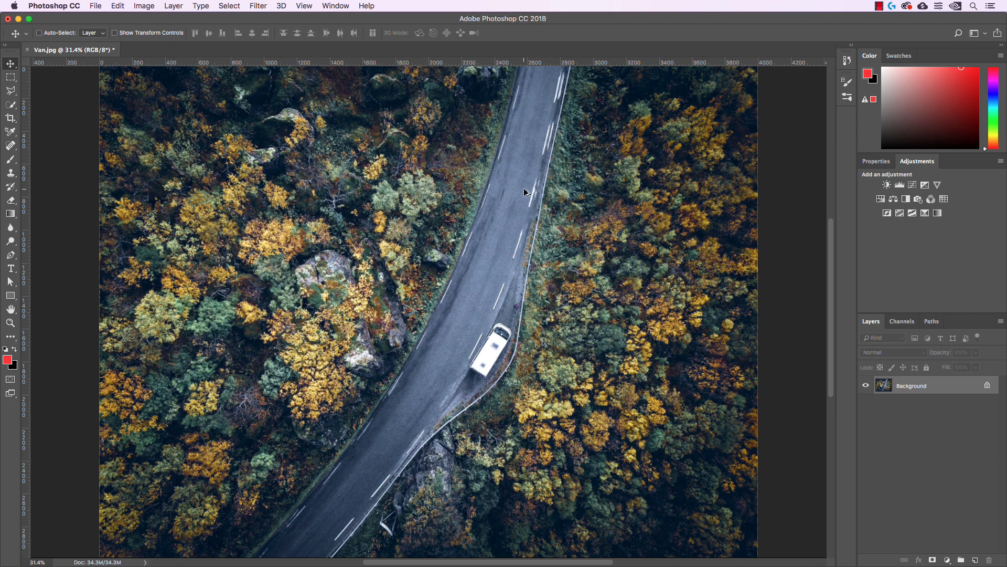
pyautogui.press('super+z')
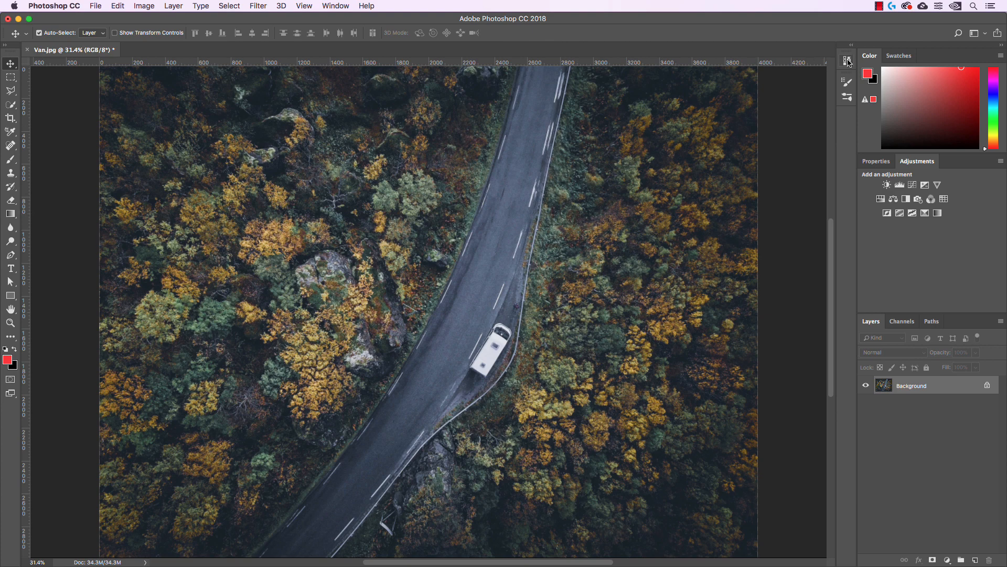
# Step: Compare the Image Size and Levels states in the document history and revert the image to its original Van.jpg snapshot
pyautogui.click(848, 61)
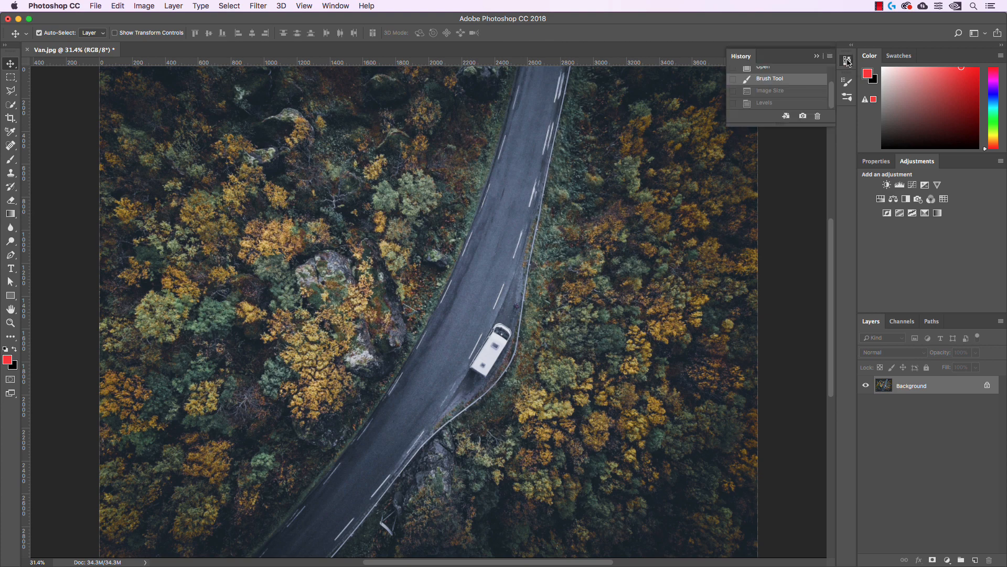
pyautogui.click(784, 91)
pyautogui.click(781, 103)
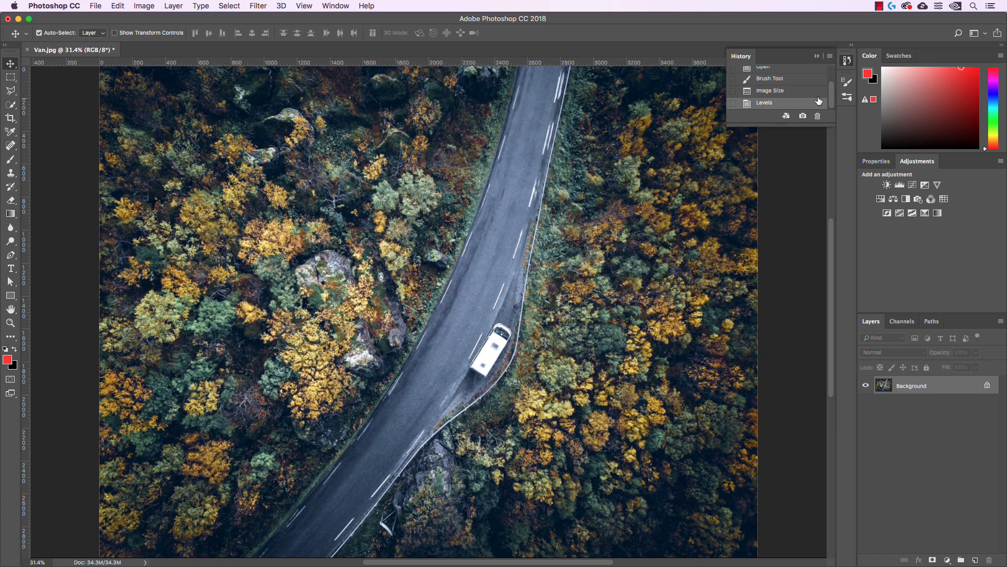
pyautogui.click(805, 93)
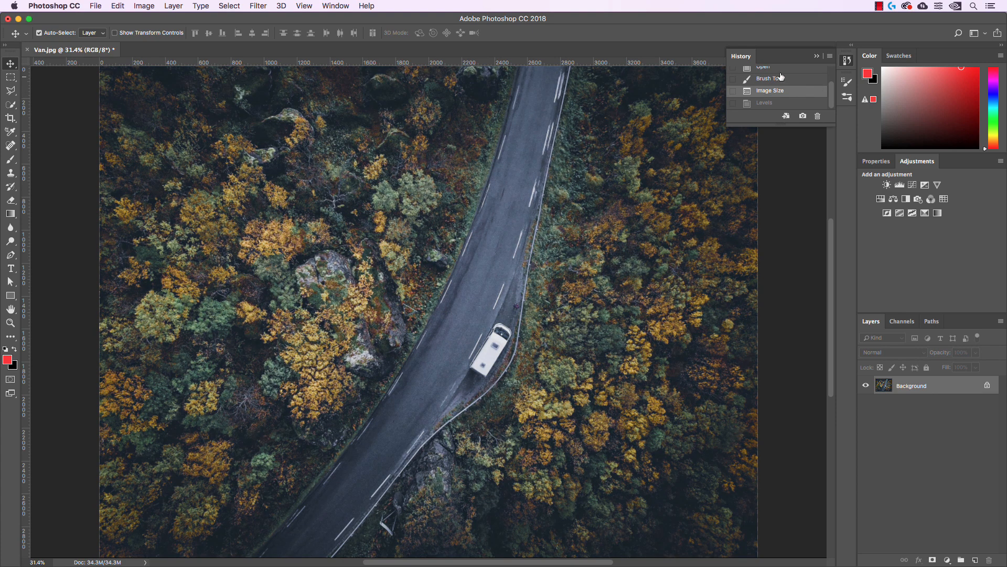
pyautogui.scroll(1, 790, 95)
pyautogui.scroll(2, 790, 95)
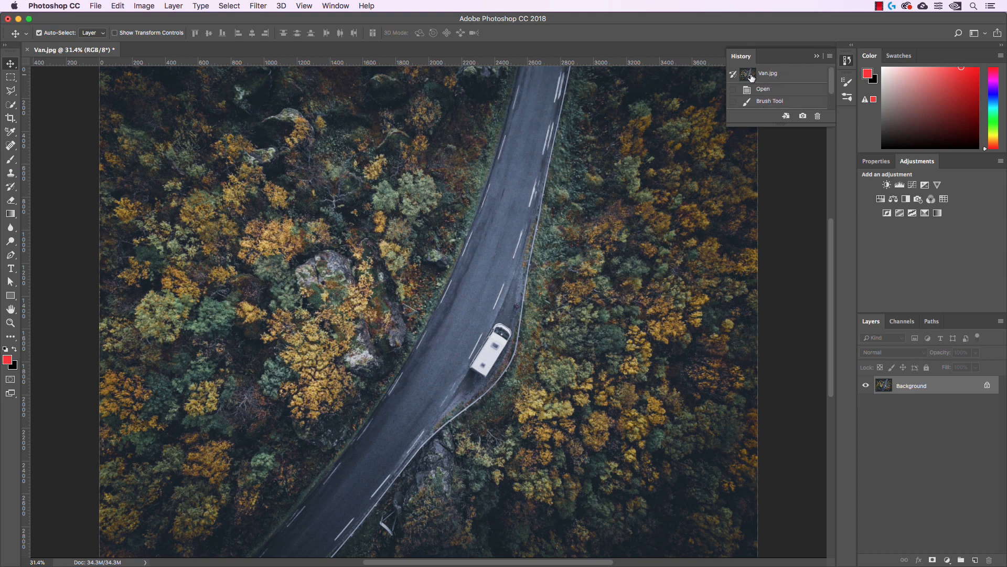
pyautogui.click(752, 77)
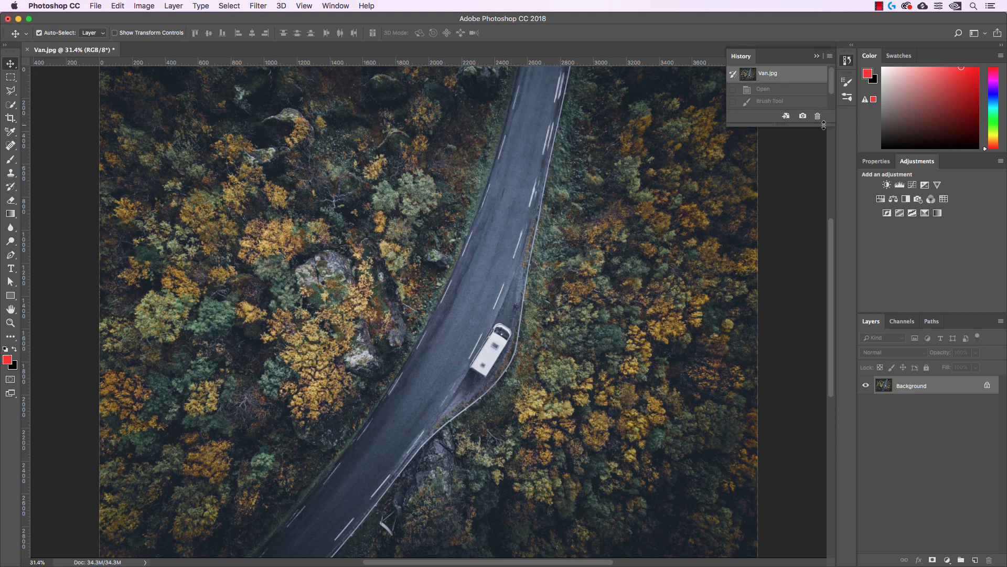
pyautogui.moveTo(828, 124); pyautogui.dragTo(829, 166)
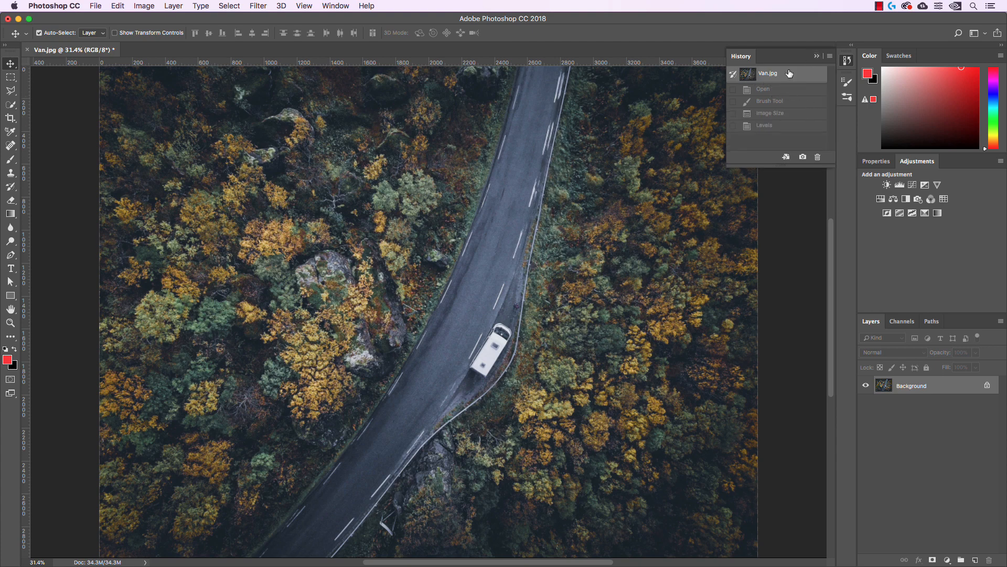
pyautogui.click(816, 56)
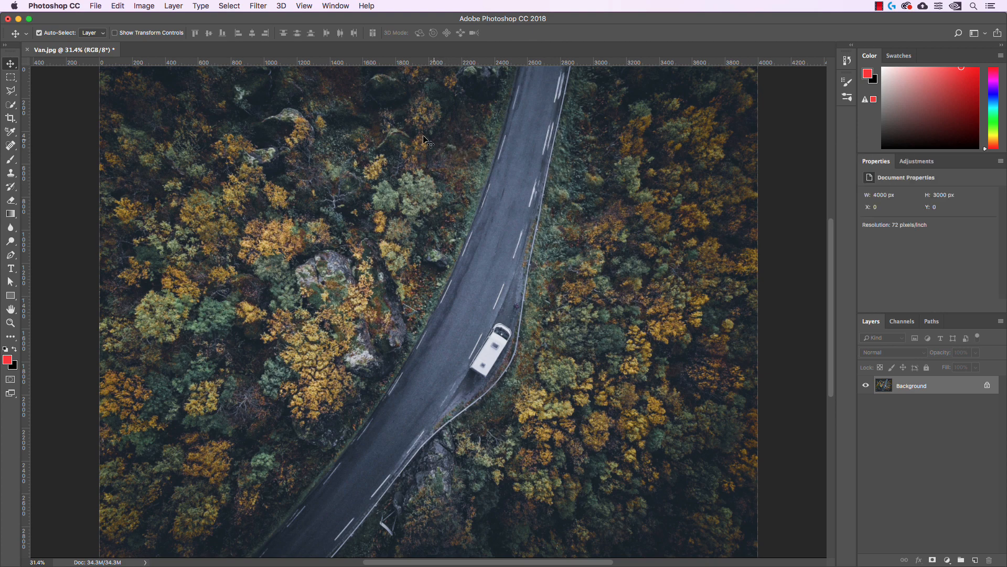
pyautogui.click(146, 8)
pyautogui.moveTo(149, 35)
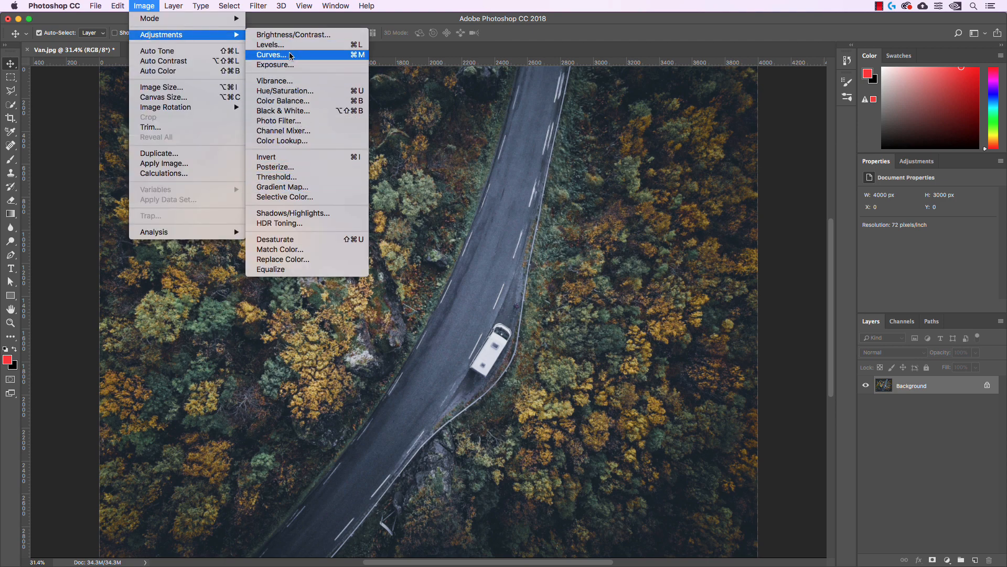
pyautogui.click(505, 163)
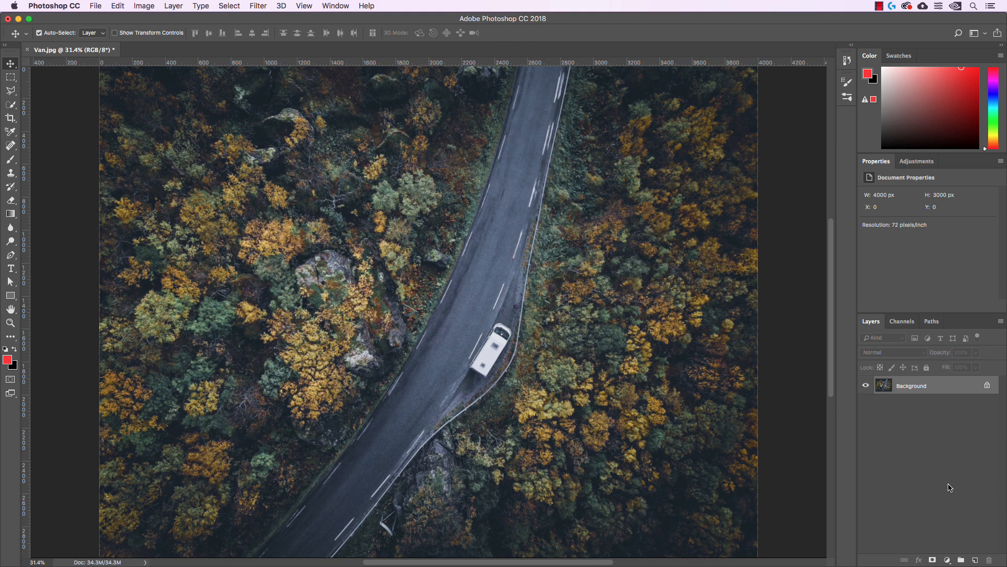
# Step: Add a Levels adjustment layer above the photo with input levels 17, 1.17 and 207
pyautogui.click(948, 560)
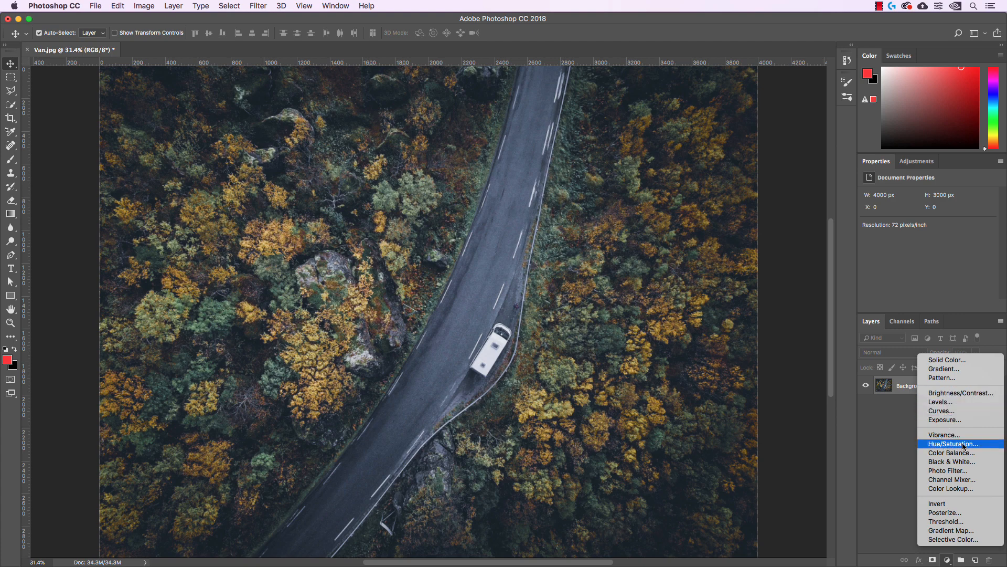
pyautogui.click(943, 403)
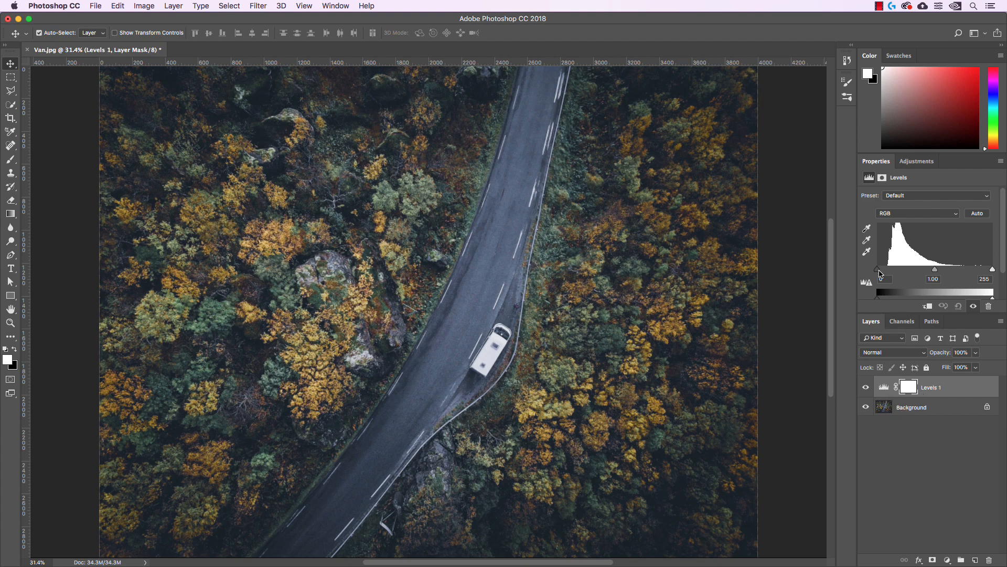
pyautogui.moveTo(879, 271); pyautogui.dragTo(885, 269)
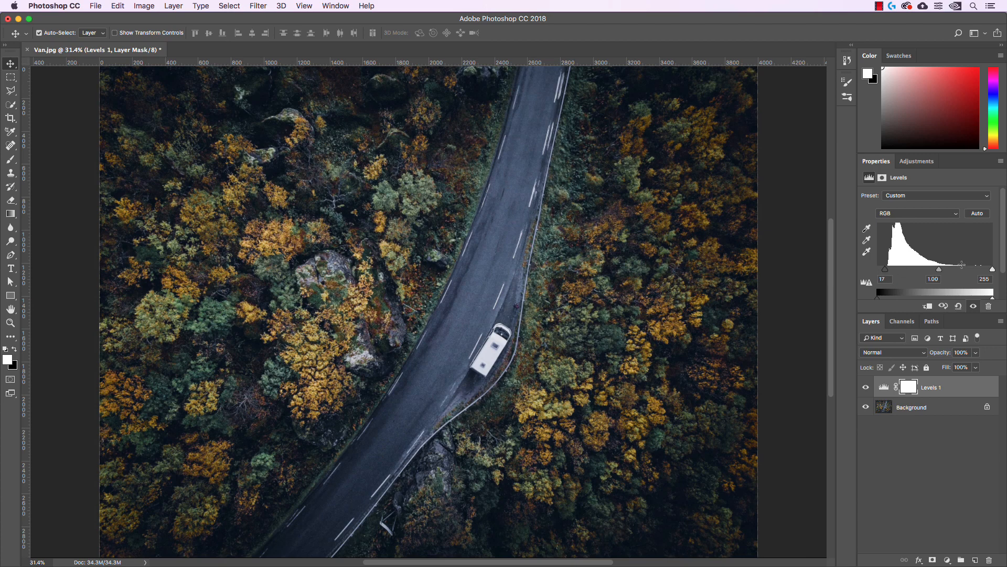
pyautogui.moveTo(991, 271)
pyautogui.mouseDown()
pyautogui.moveTo(926, 270)
pyautogui.moveTo(973, 273)
pyautogui.mouseUp()
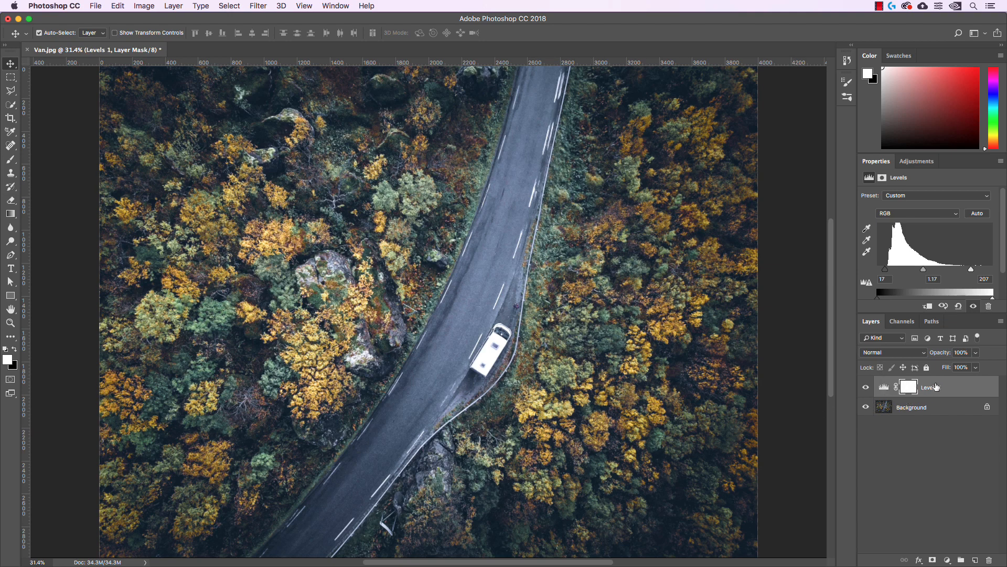
# Step: Unlock the Background layer, and move the Levels adjustment layer beneath it and back above it
pyautogui.moveTo(937, 388); pyautogui.dragTo(938, 417)
pyautogui.click(987, 409)
pyautogui.moveTo(948, 393); pyautogui.dragTo(938, 415)
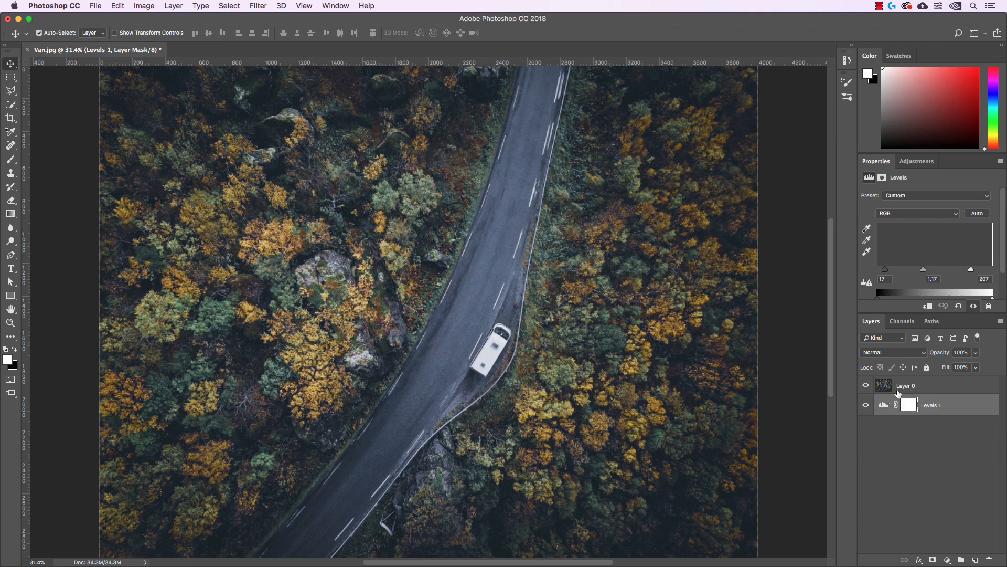
pyautogui.moveTo(932, 409); pyautogui.dragTo(925, 381)
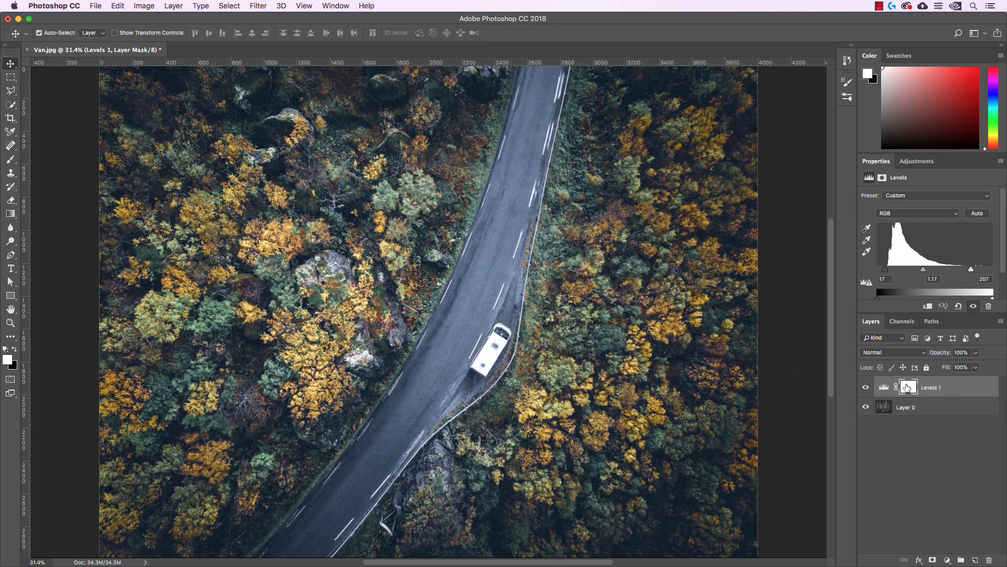
# Step: Add a Hue/Saturation adjustment layer above the Levels layer and set its Saturation to +16
pyautogui.click(948, 561)
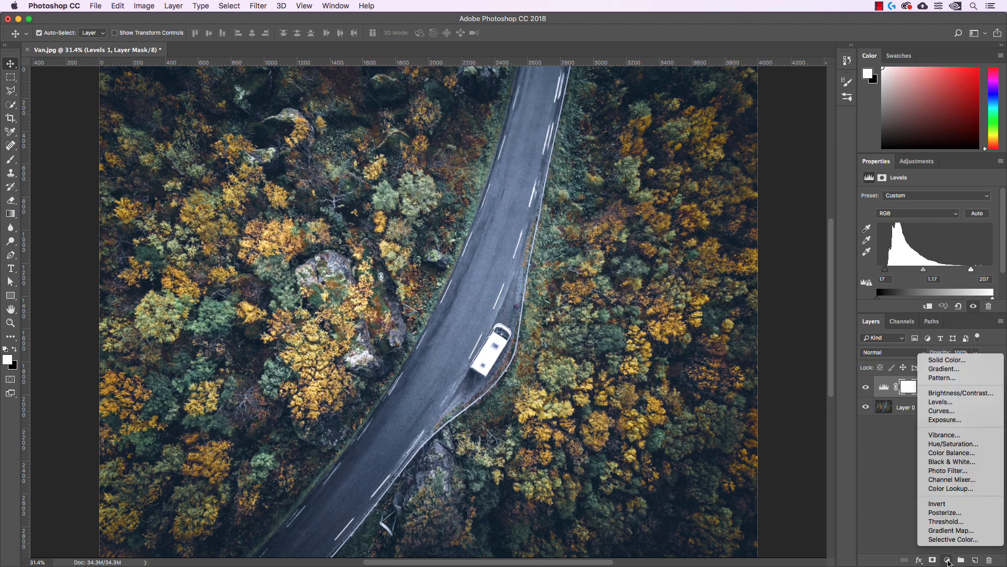
pyautogui.click(960, 446)
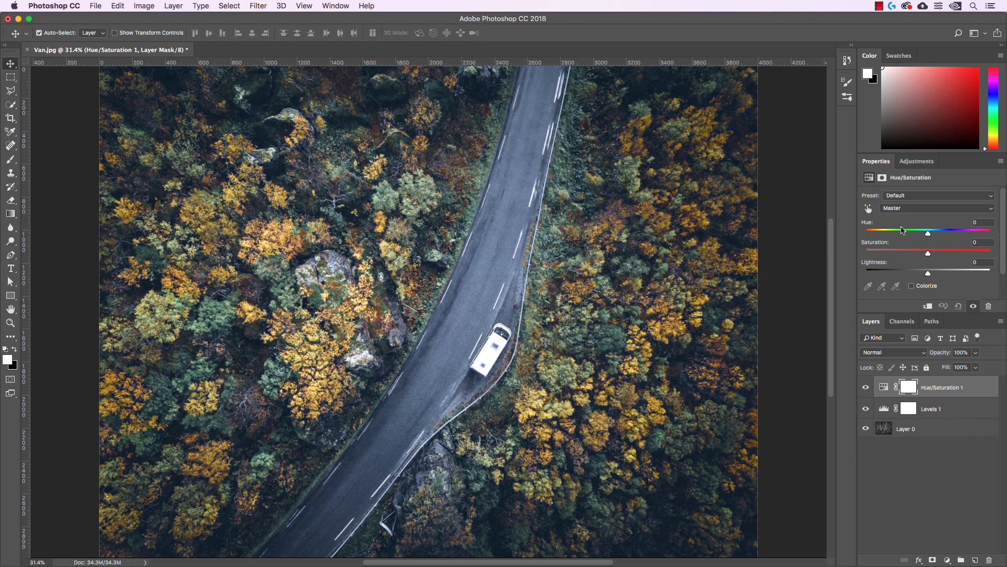
pyautogui.click(887, 411)
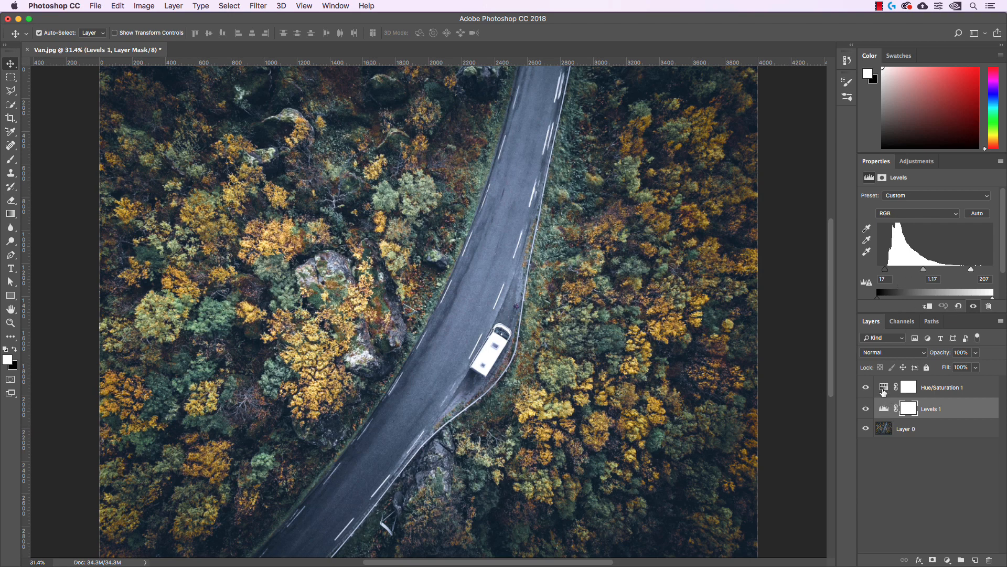
pyautogui.click(883, 391)
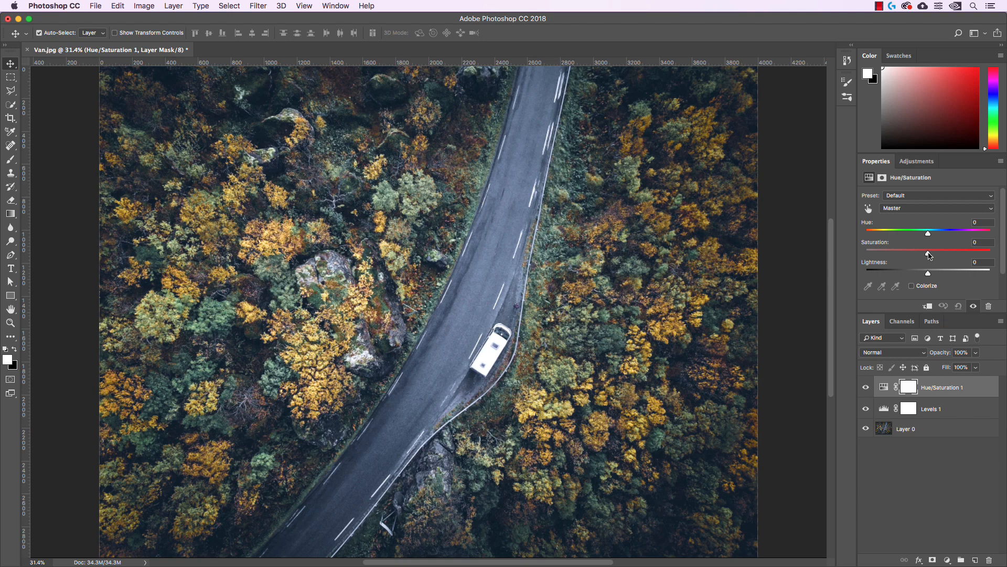
pyautogui.moveTo(929, 255); pyautogui.dragTo(935, 256)
# Step: Hide and show the Levels and Hue/Saturation layers to compare the photo with and without the adjustments
pyautogui.click(866, 409)
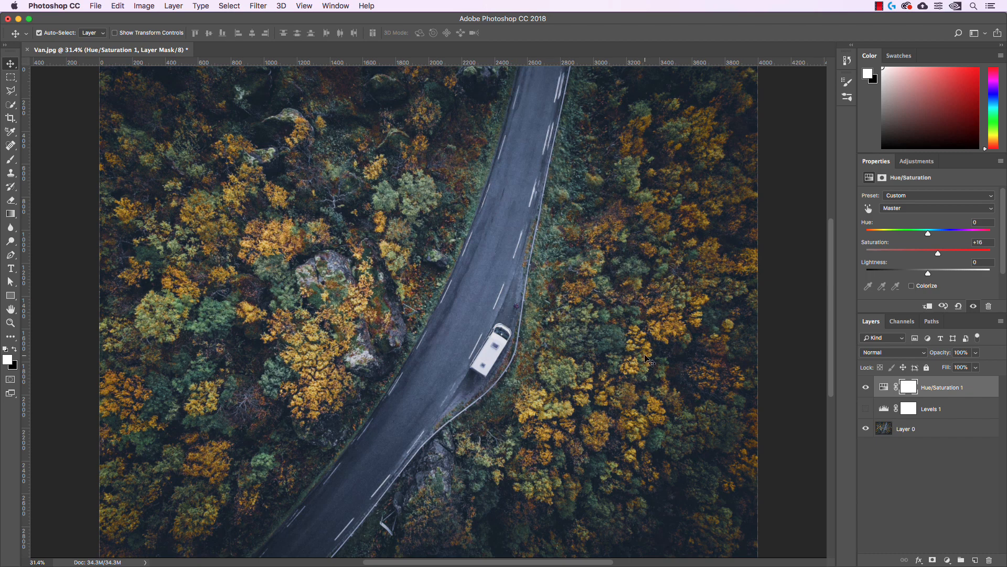
pyautogui.click(866, 387)
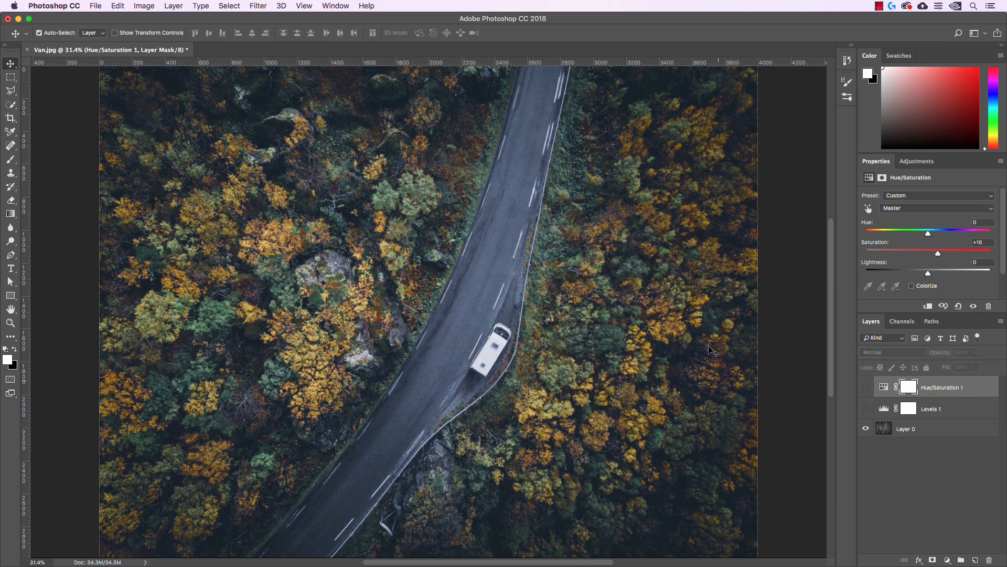
pyautogui.click(867, 389)
pyautogui.click(867, 408)
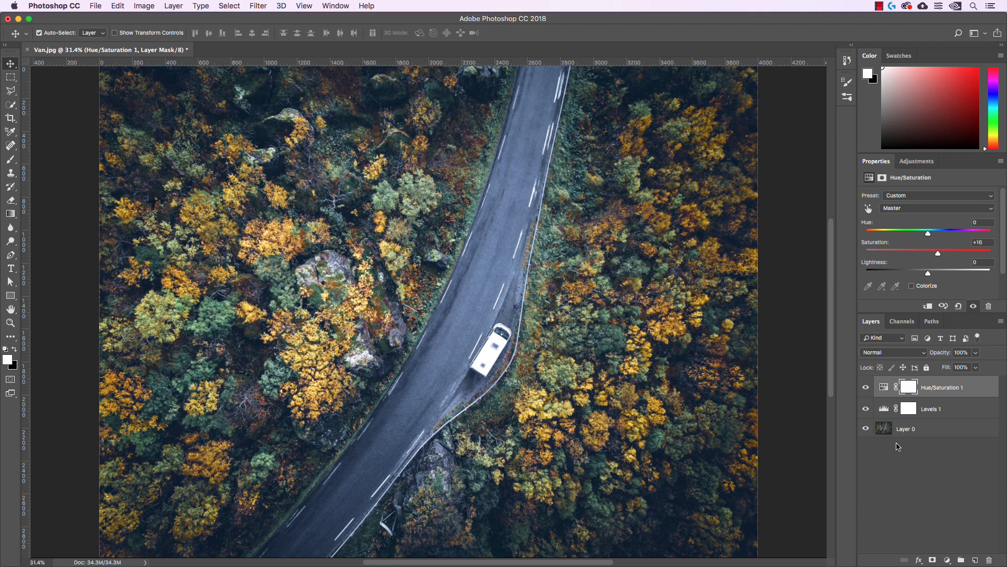
pyautogui.moveTo(867, 389)
pyautogui.mouseDown()
pyautogui.moveTo(867, 407)
pyautogui.moveTo(867, 388)
pyautogui.mouseUp()
# Step: Select the photo and adjustment layers in turn to review their properties, and toggle the Levels layer's visibility off and on
pyautogui.click(894, 433)
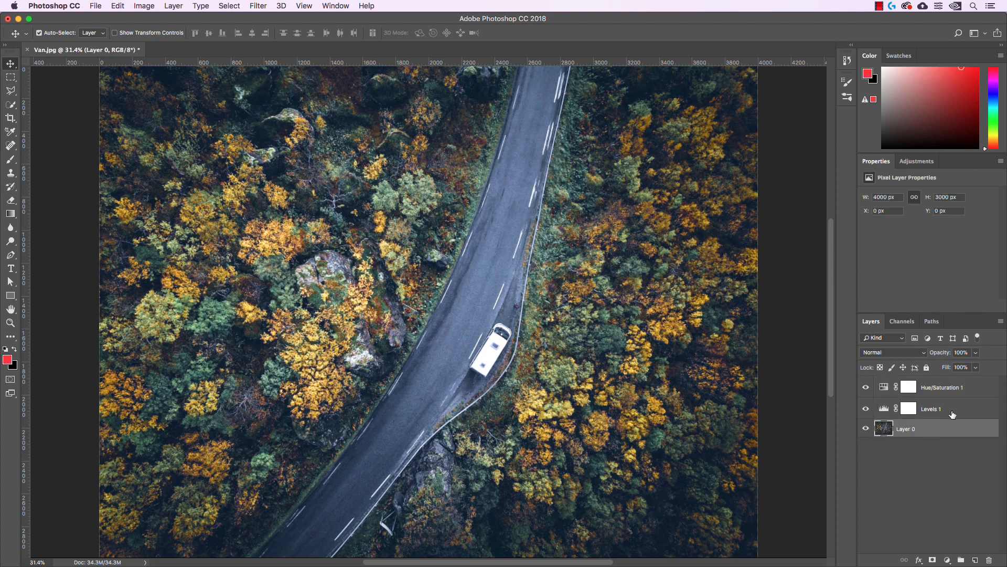
pyautogui.click(954, 411)
pyautogui.click(962, 393)
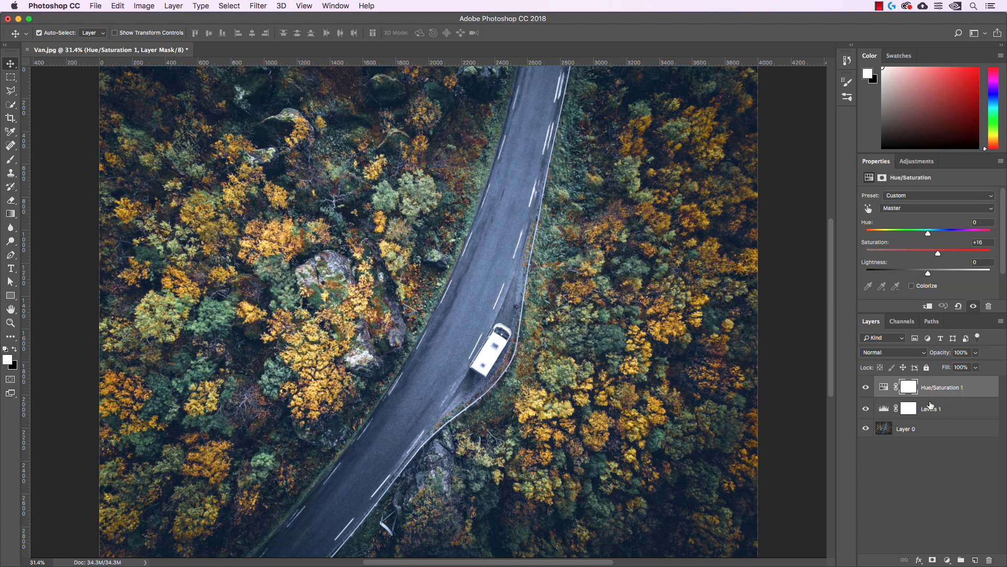
pyautogui.click(939, 409)
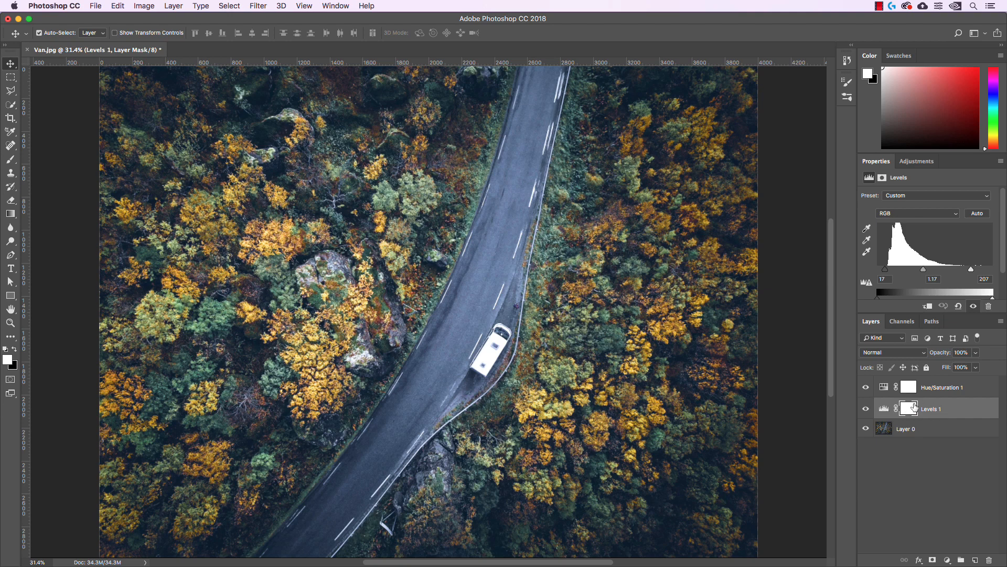
pyautogui.click(866, 409)
pyautogui.click(866, 410)
# Step: Delete the Levels adjustment layer and undo the deletion to restore it
pyautogui.click(953, 412)
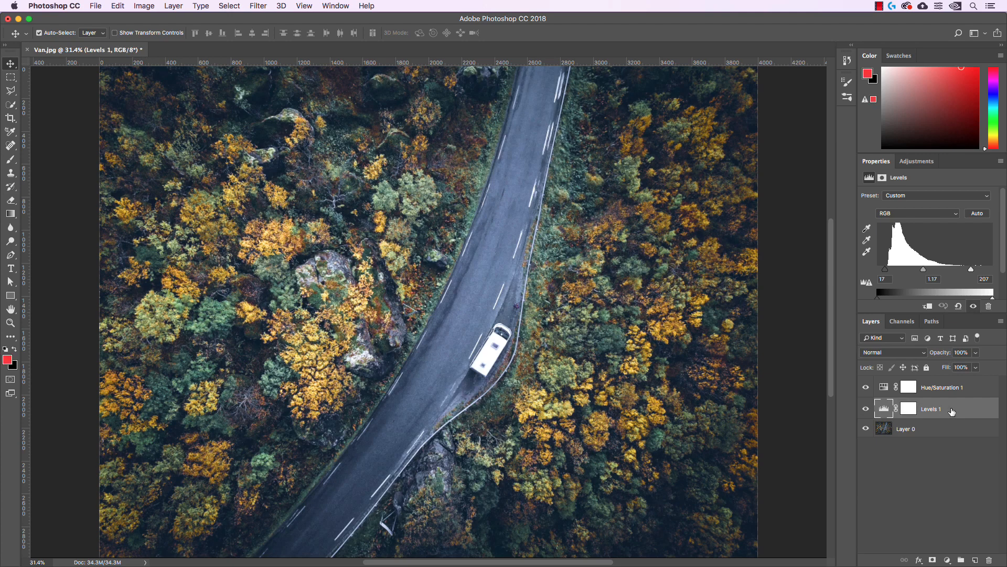
pyautogui.press('BackSpace')
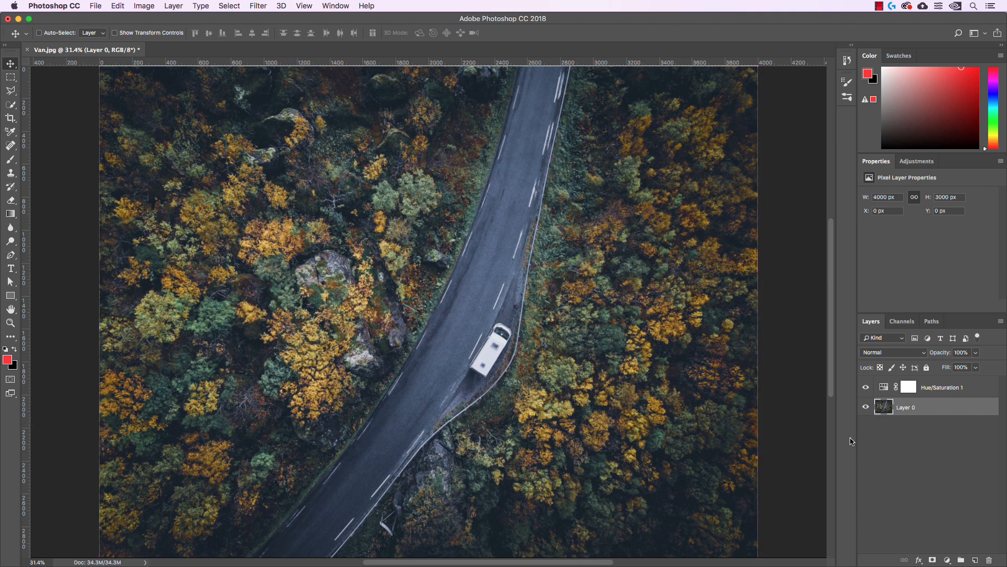
pyautogui.press('super+z')
pyautogui.click(792, 406)
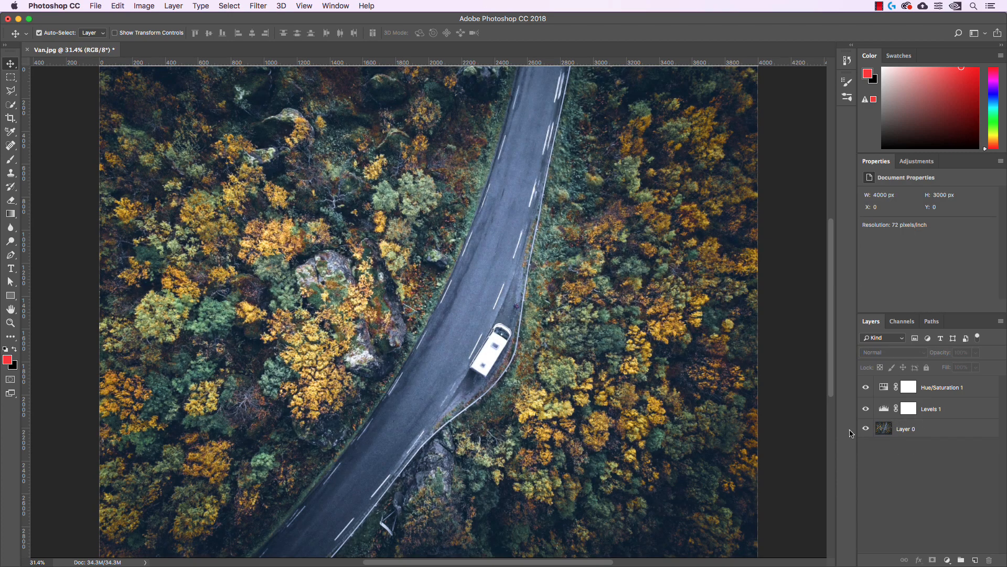